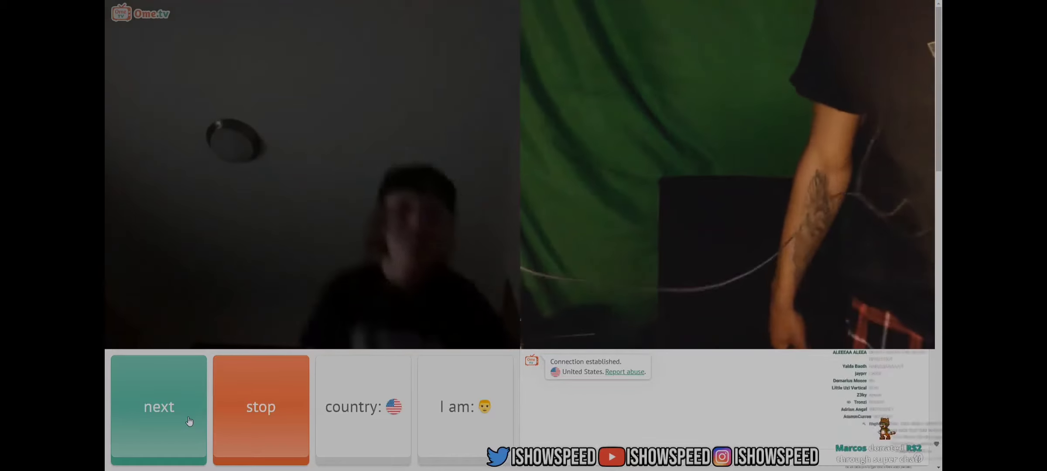
pyautogui.click(189, 422)
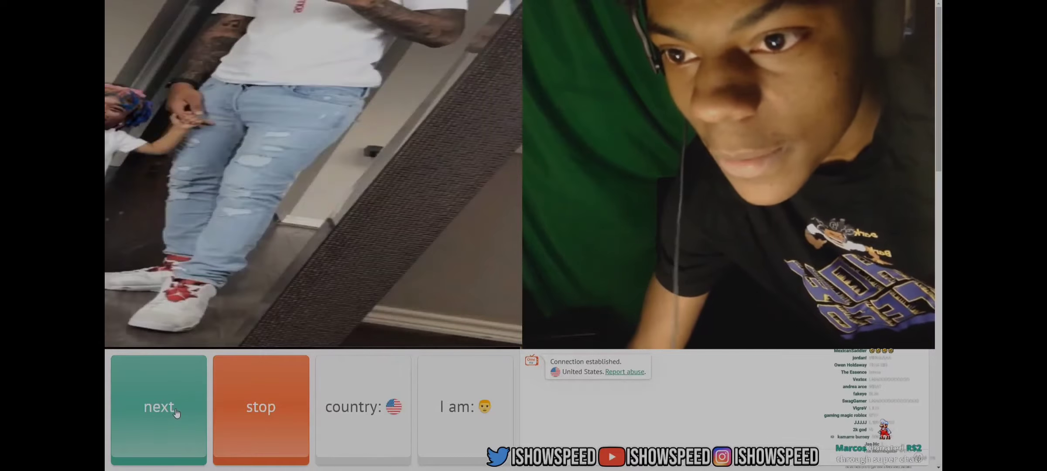
pyautogui.click(239, 422)
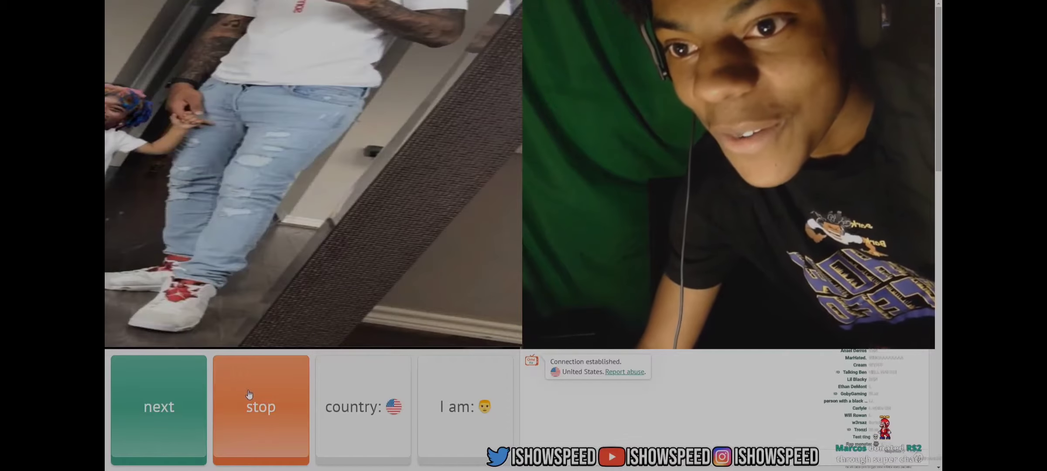